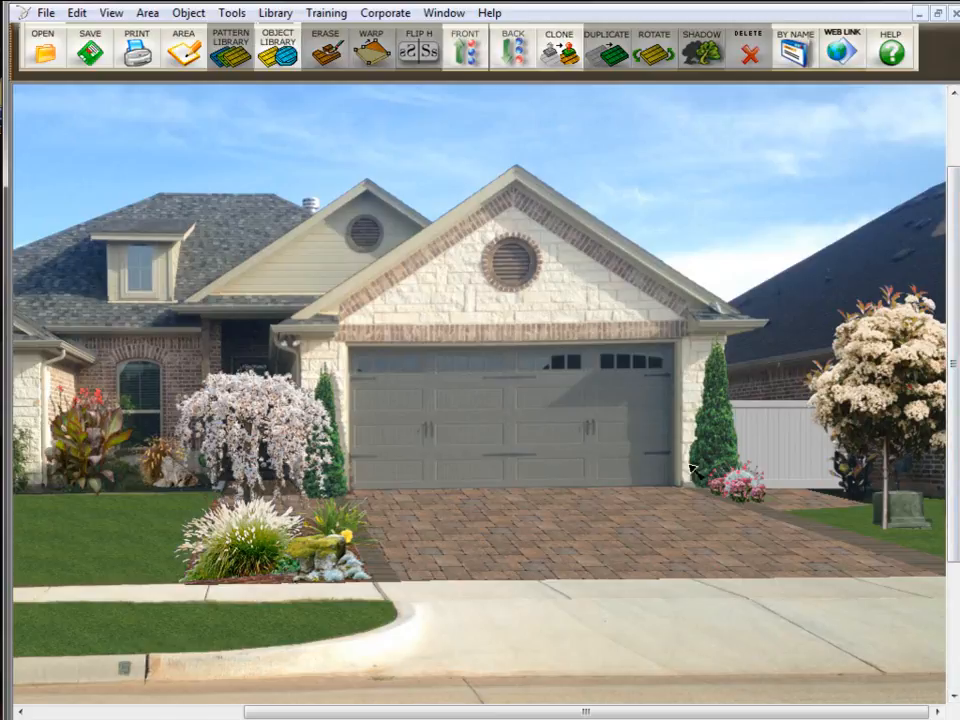
Step: Start erasing on the tall evergreen beside the garage door's fence side and set a large square eraser tip
click(722, 443)
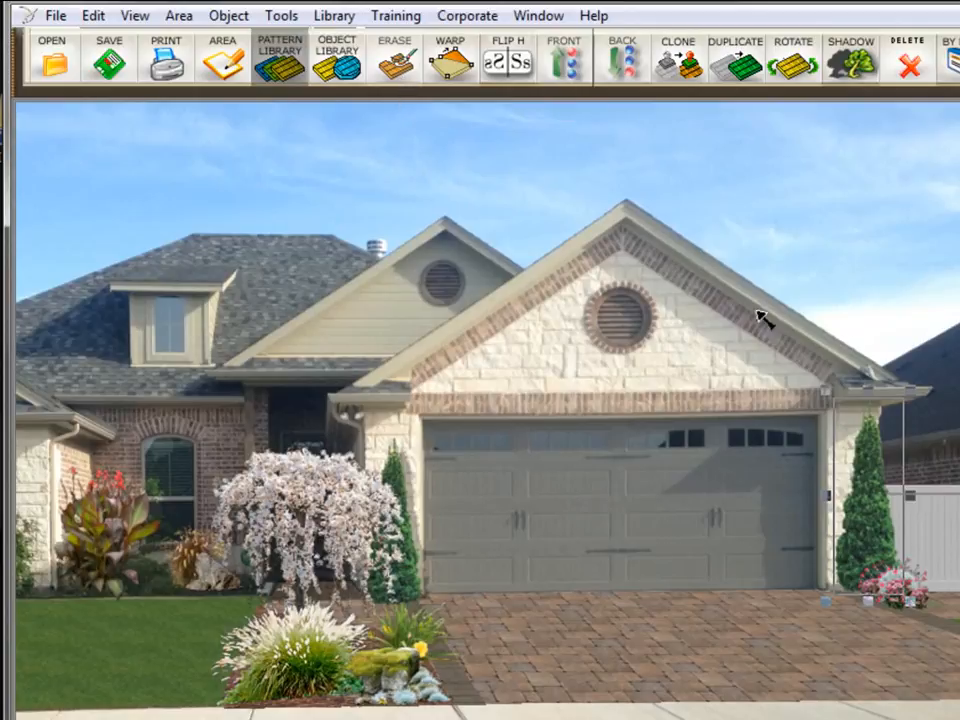
click(829, 336)
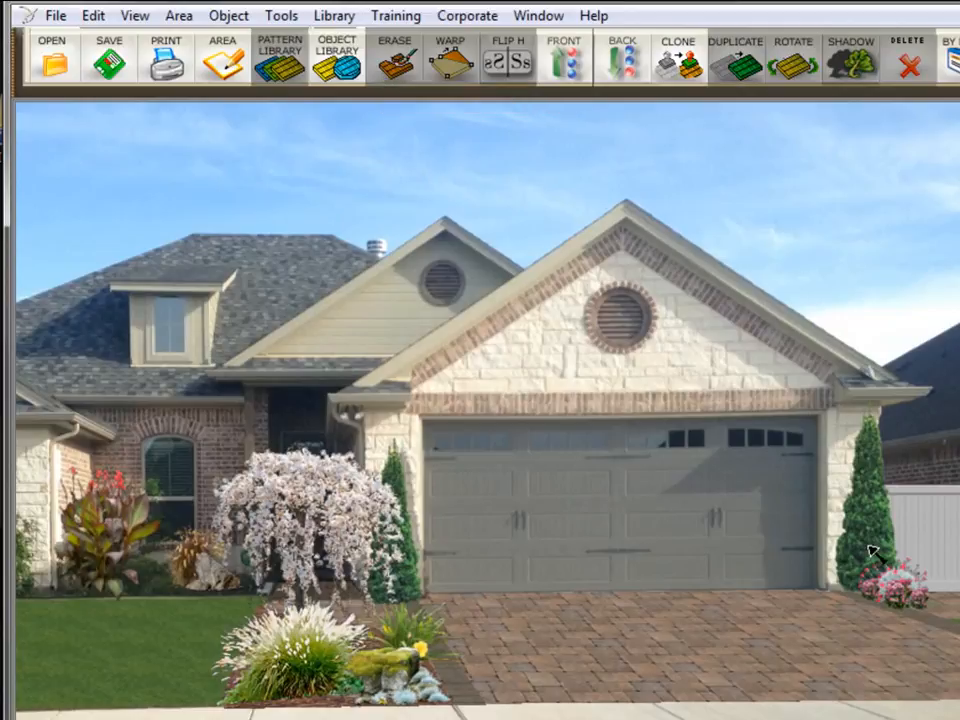
click(826, 553)
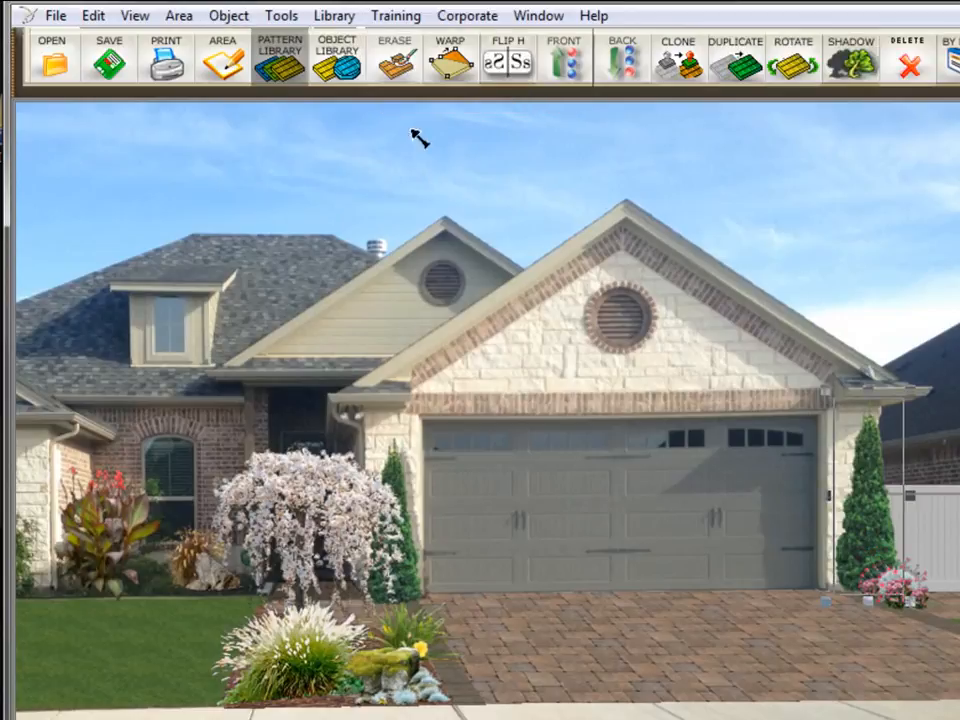
click(397, 66)
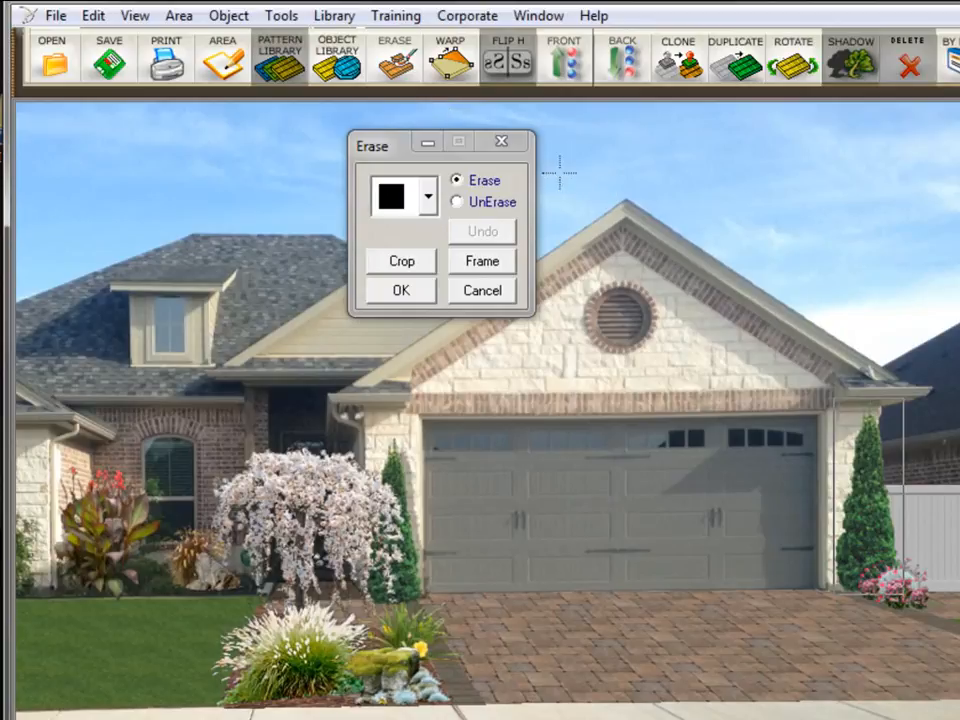
click(428, 198)
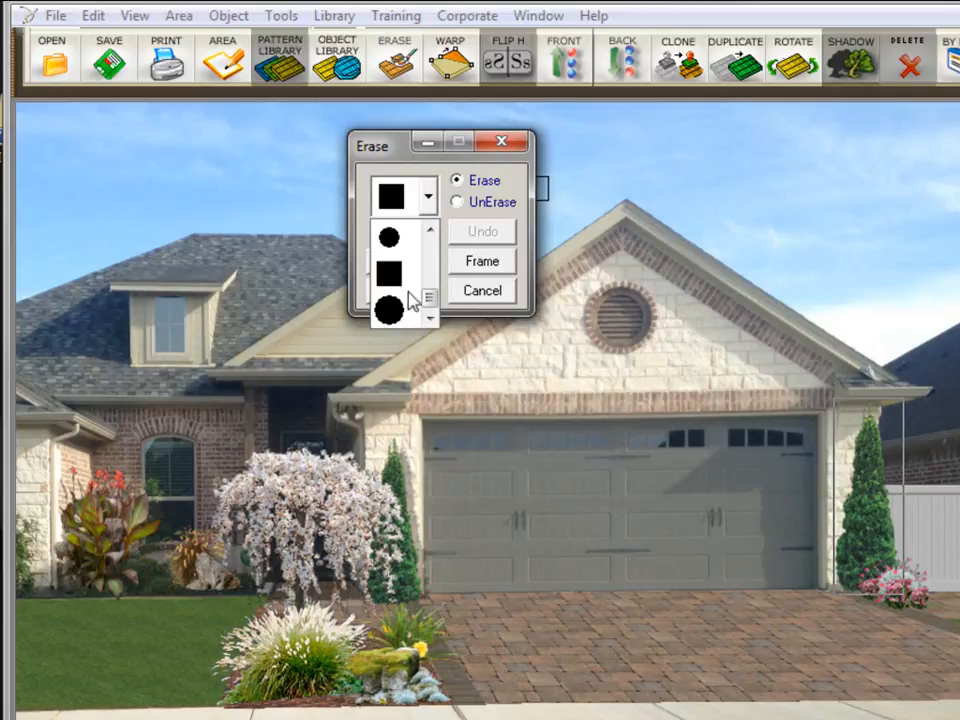
drag(430, 301, 433, 252)
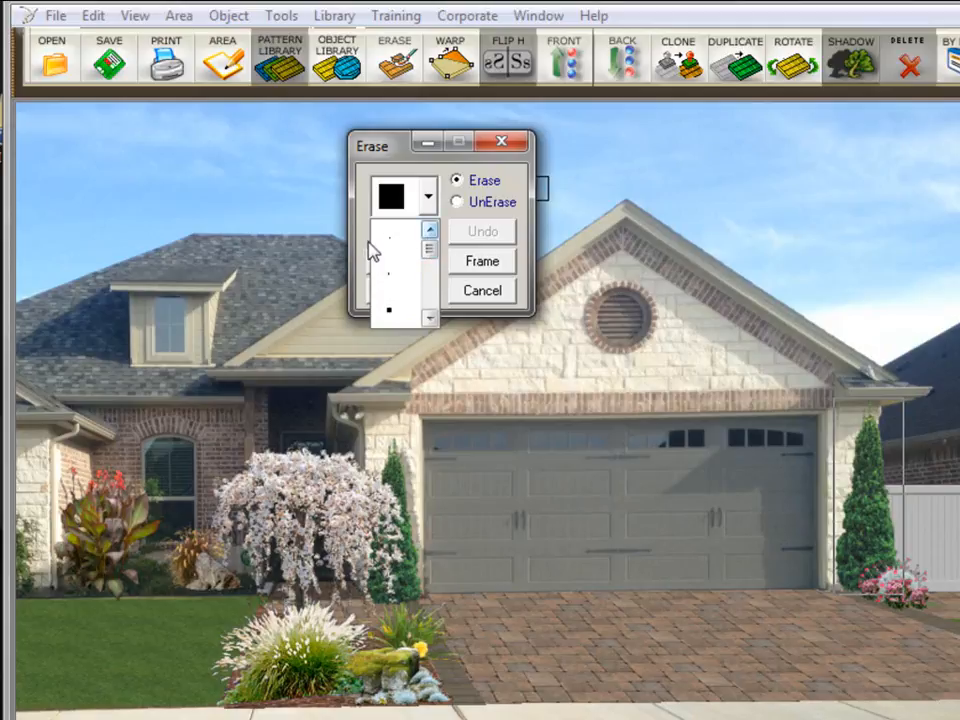
click(381, 247)
click(427, 196)
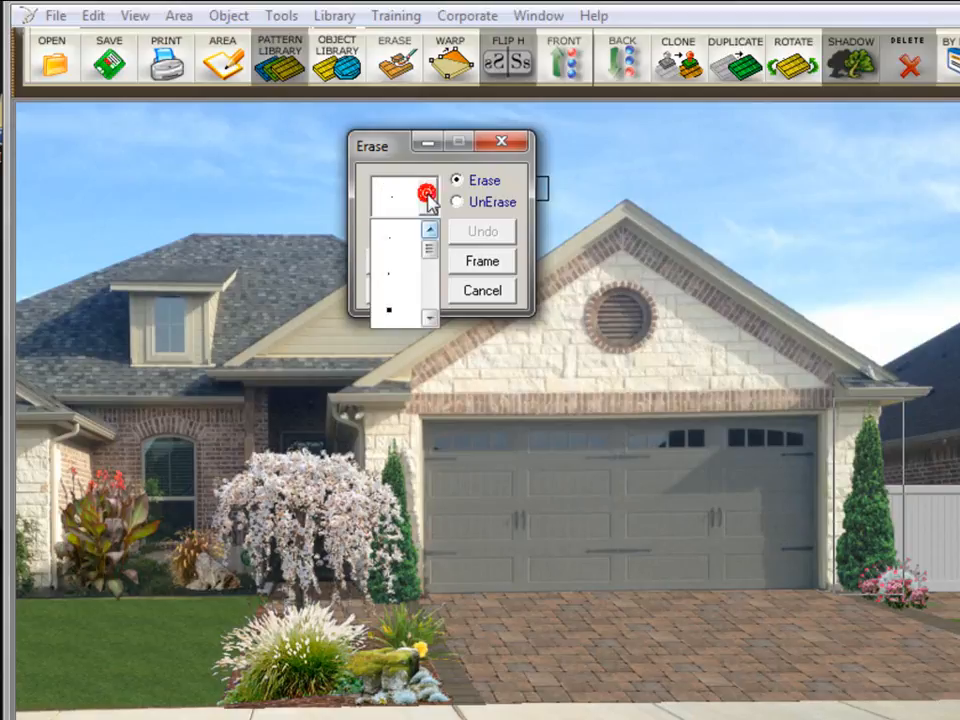
drag(427, 250, 425, 303)
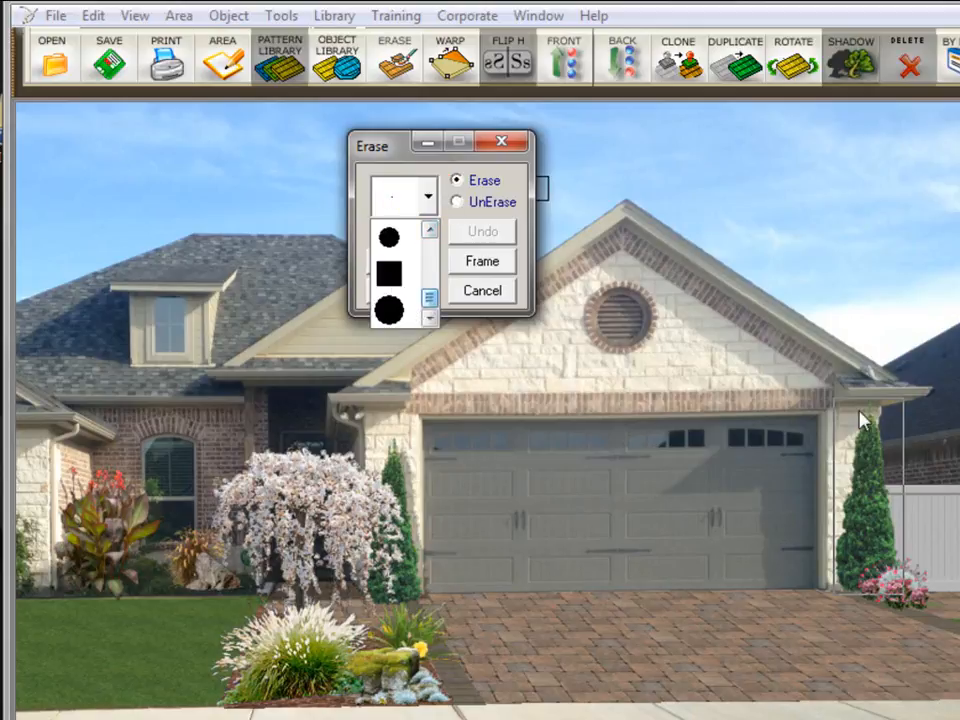
click(396, 272)
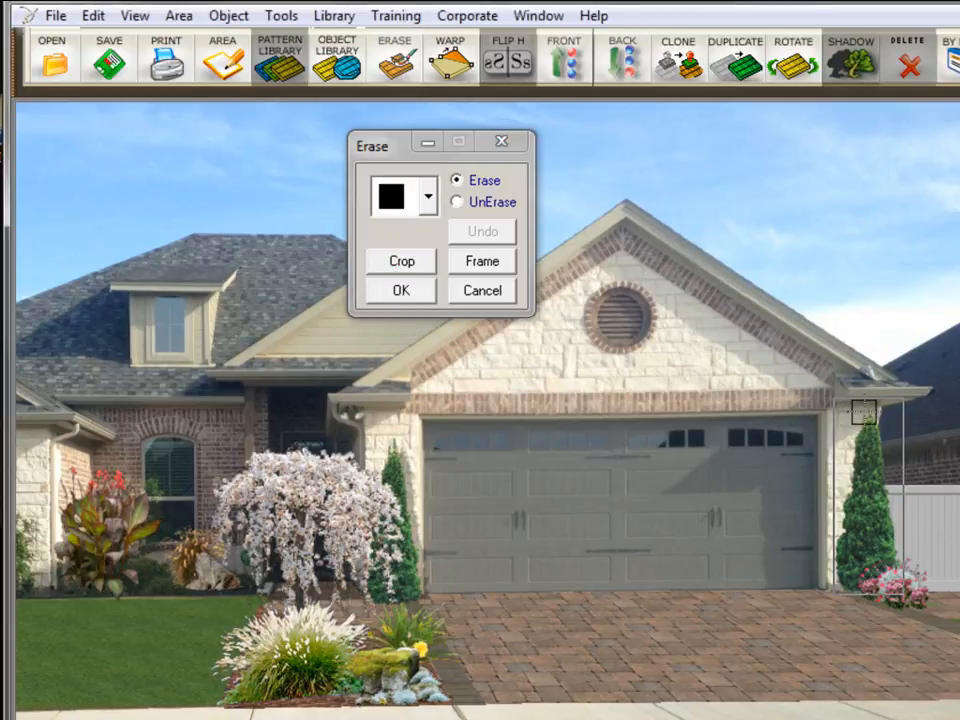
Step: Erase the evergreen beside the garage and bring part of it back with UnErase
mouse_move(863, 412)
mouse_down()
mouse_move(847, 493)
mouse_move(859, 572)
mouse_move(904, 545)
mouse_move(857, 467)
mouse_move(894, 529)
mouse_move(889, 485)
mouse_up()
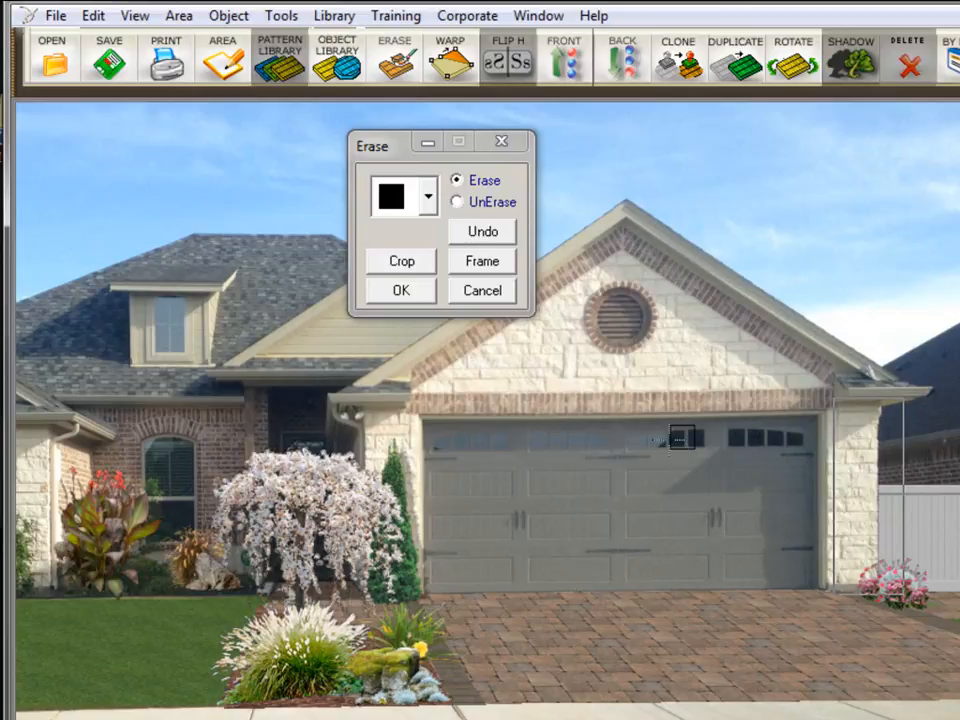
click(482, 204)
mouse_move(880, 465)
mouse_down()
mouse_move(870, 505)
mouse_move(876, 578)
mouse_move(856, 582)
mouse_move(884, 570)
mouse_move(868, 574)
mouse_move(842, 530)
mouse_up()
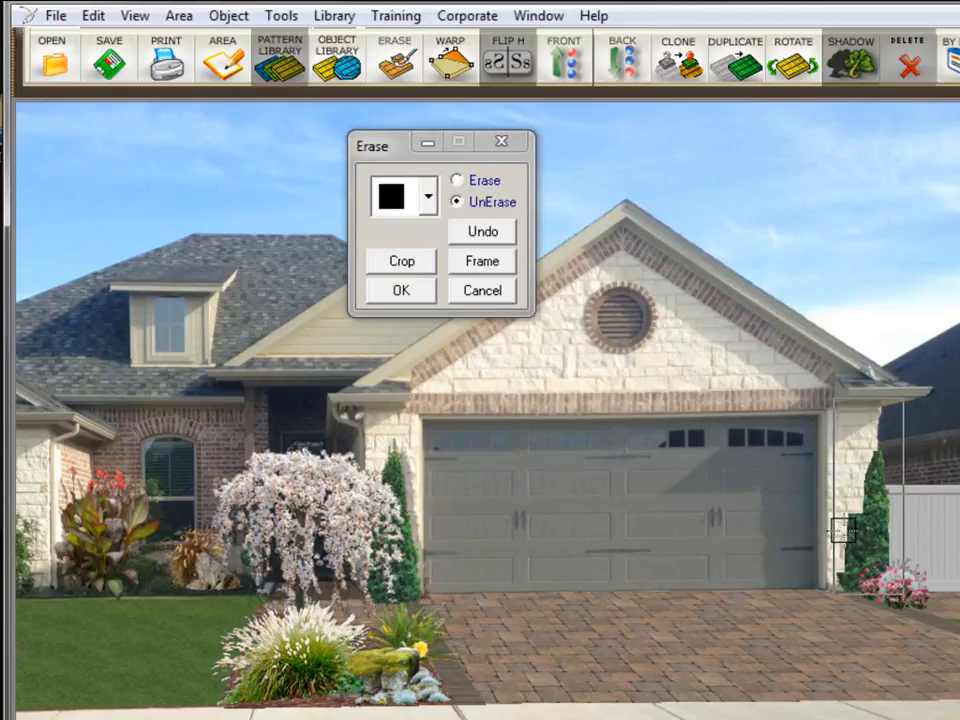
Step: Erase the evergreen's upper part again and restore the shrub by unerasing over it
click(457, 180)
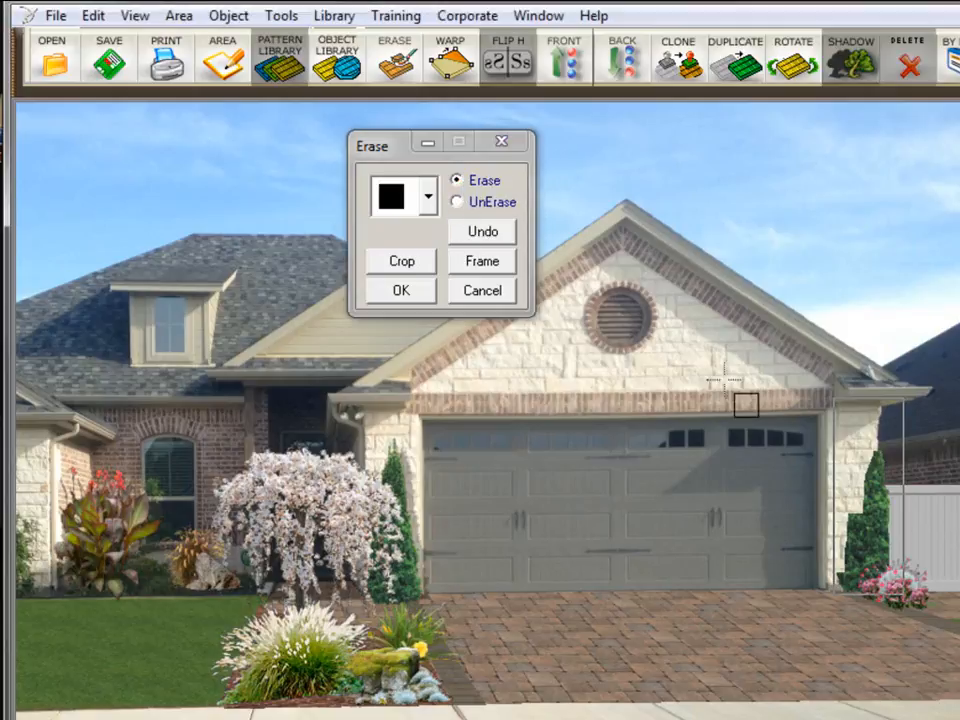
drag(853, 508, 877, 421)
mouse_move(847, 453)
right_down()
mouse_move(844, 554)
mouse_move(854, 578)
right_up()
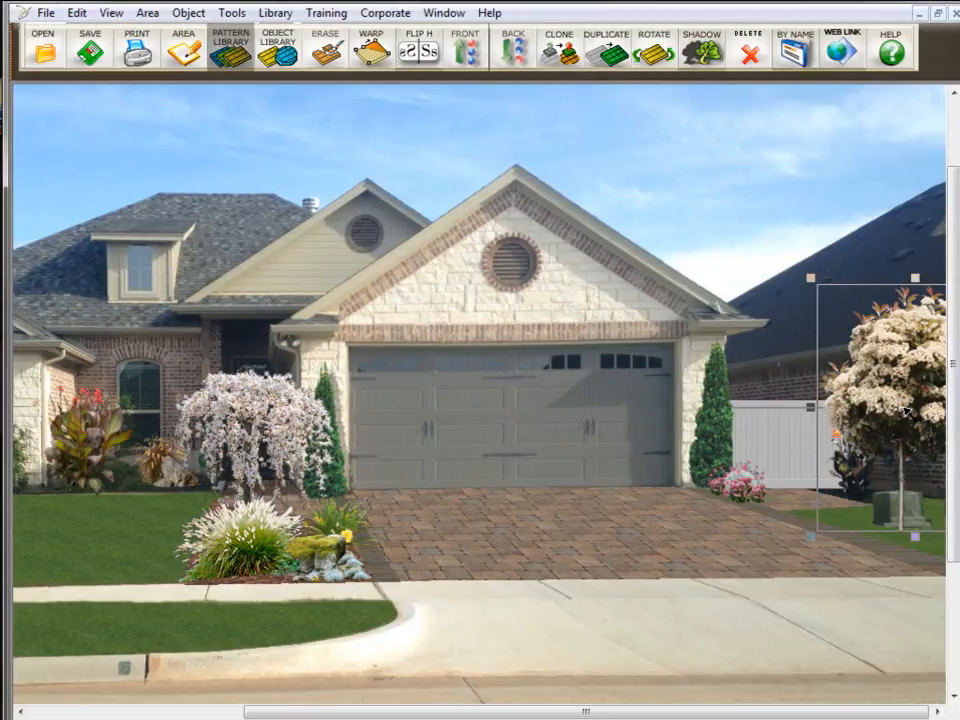
Step: Move the white flowering tree beside the garage above the fence and send it to the back
drag(905, 410, 779, 356)
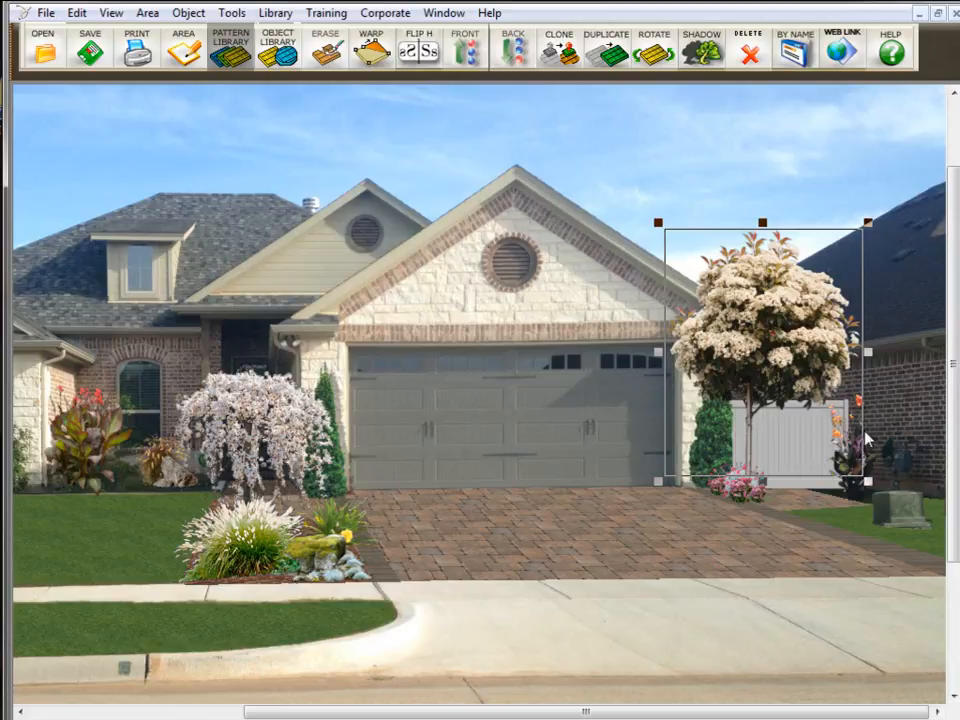
click(513, 48)
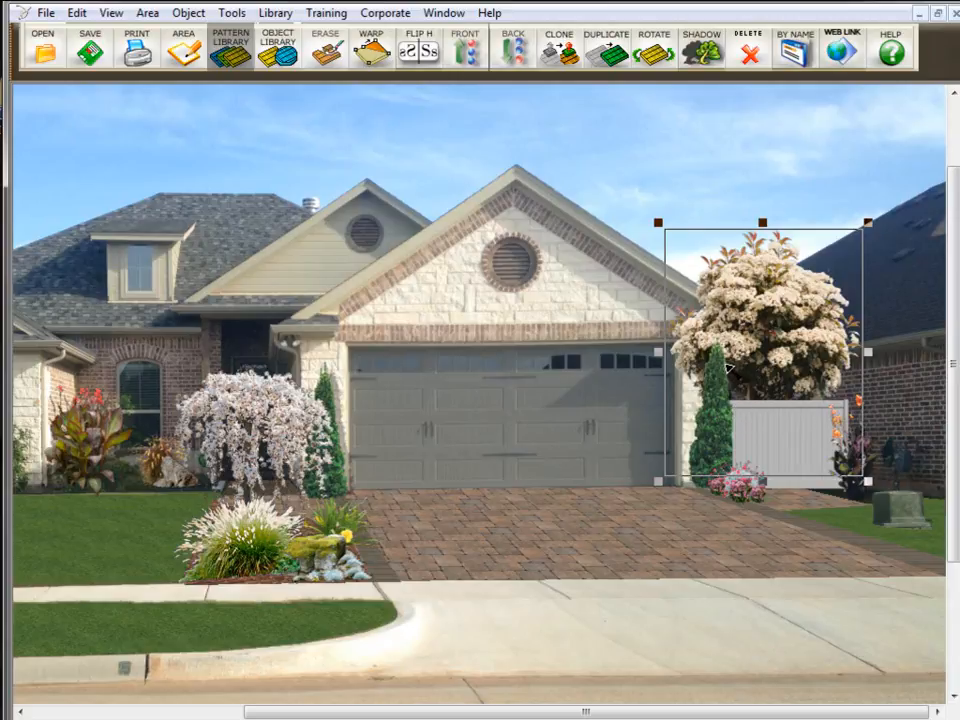
Step: Erase the parts of the flowering tree that overlap the garage roof, eave and stone wall, and accept the result
click(326, 46)
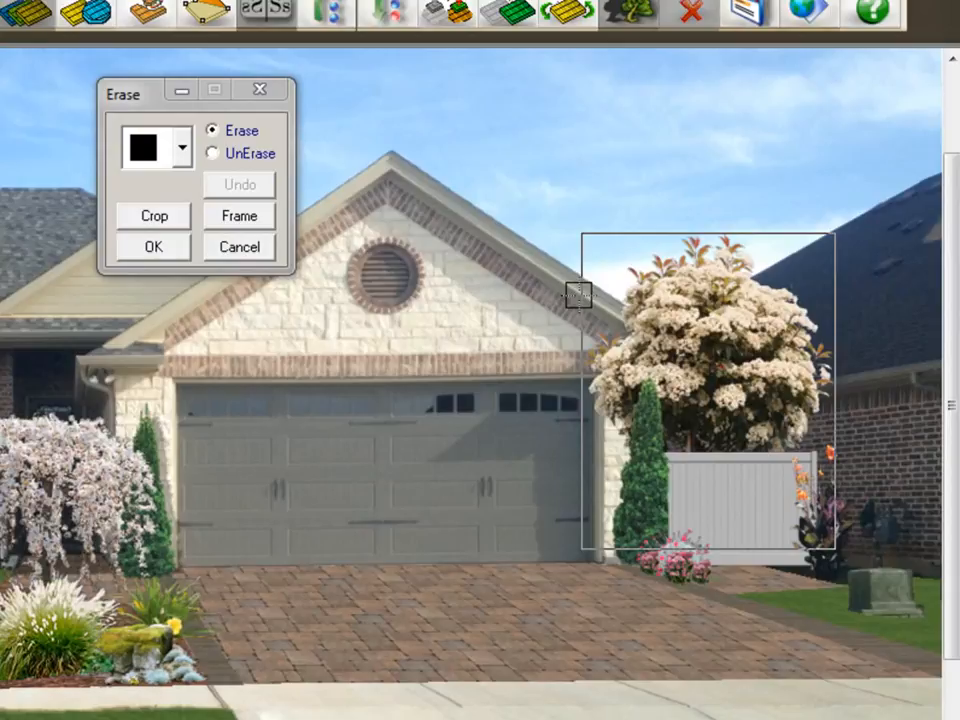
drag(578, 295, 721, 382)
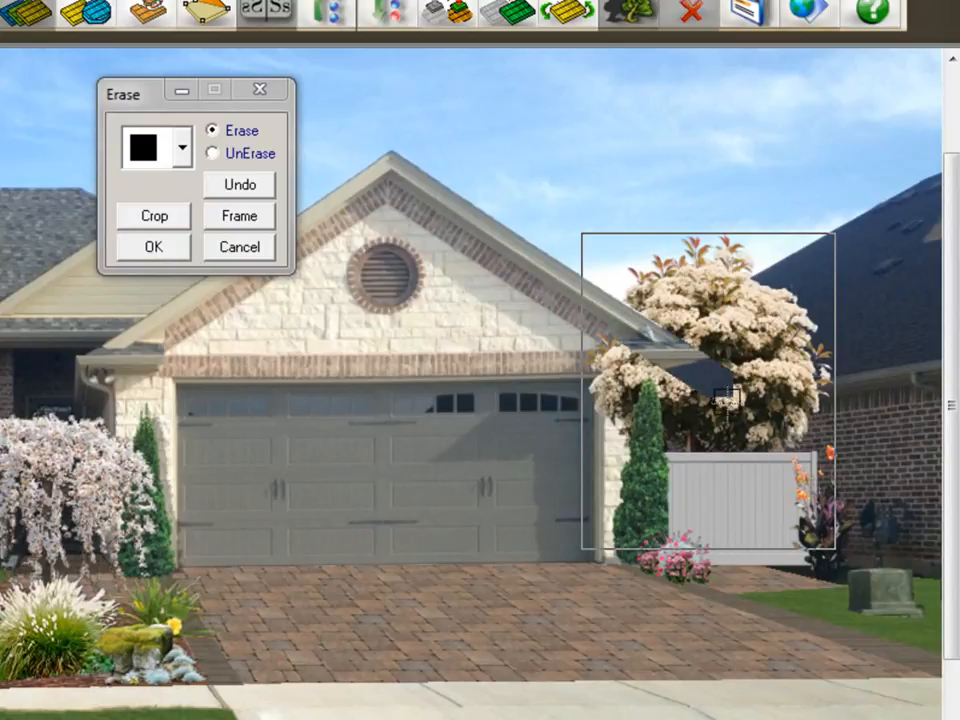
click(613, 345)
drag(606, 378, 613, 389)
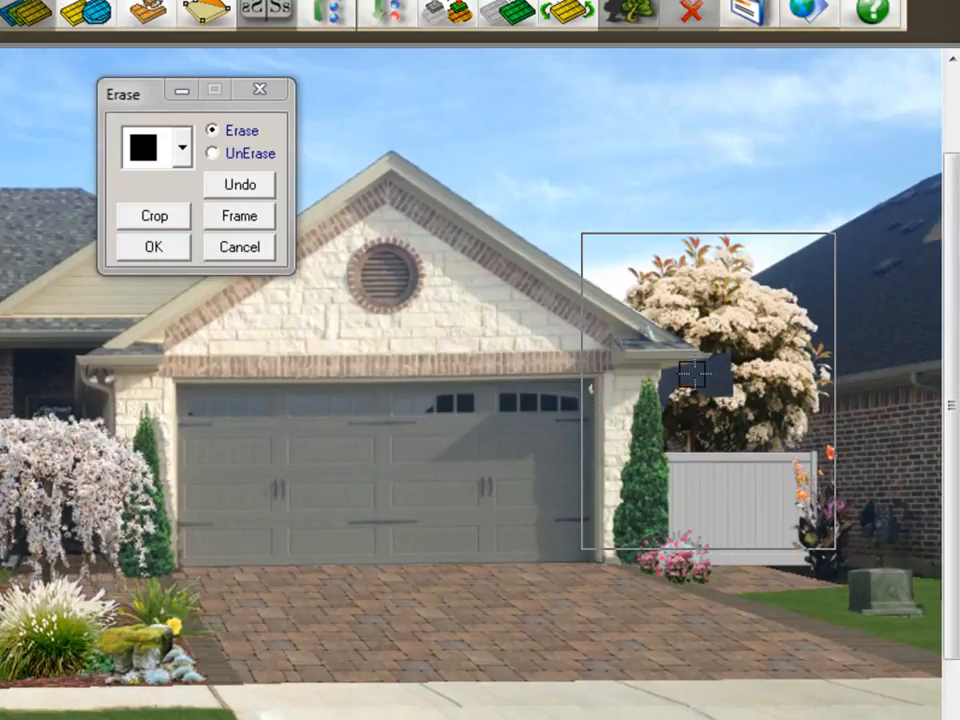
drag(653, 431, 691, 427)
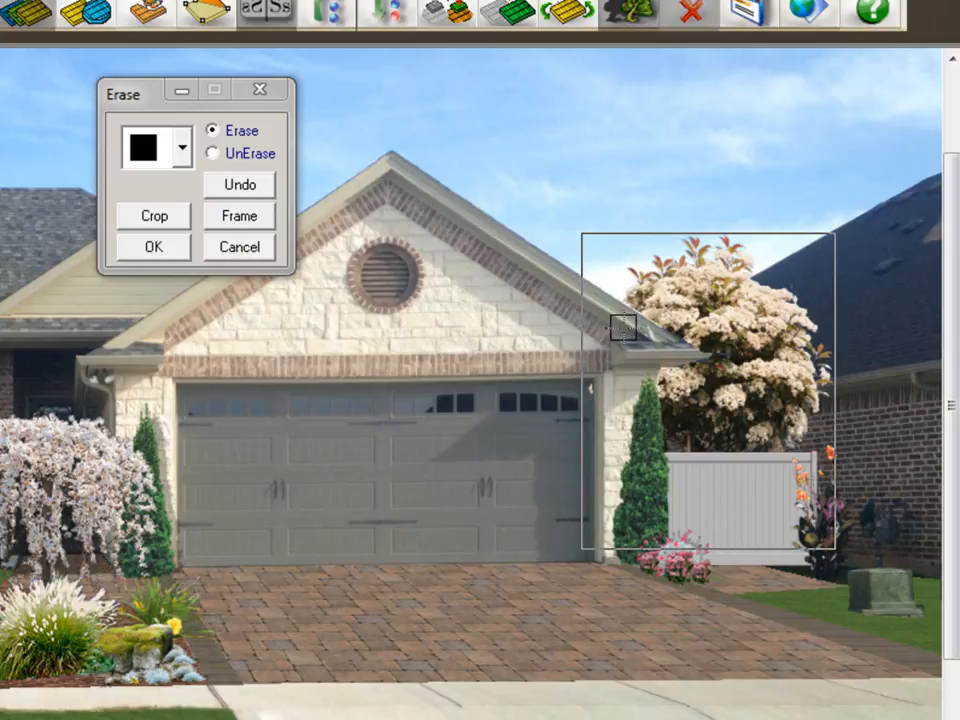
click(152, 248)
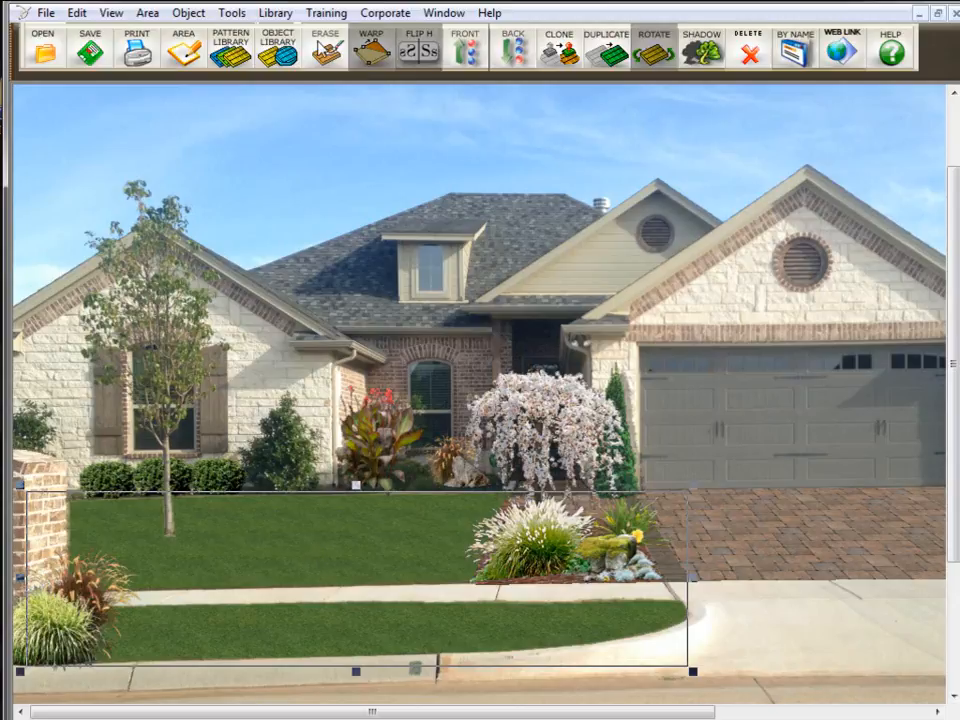
Step: Erase a freehand strip and straight horizontal strips across the front lawn with a small square tip
click(322, 55)
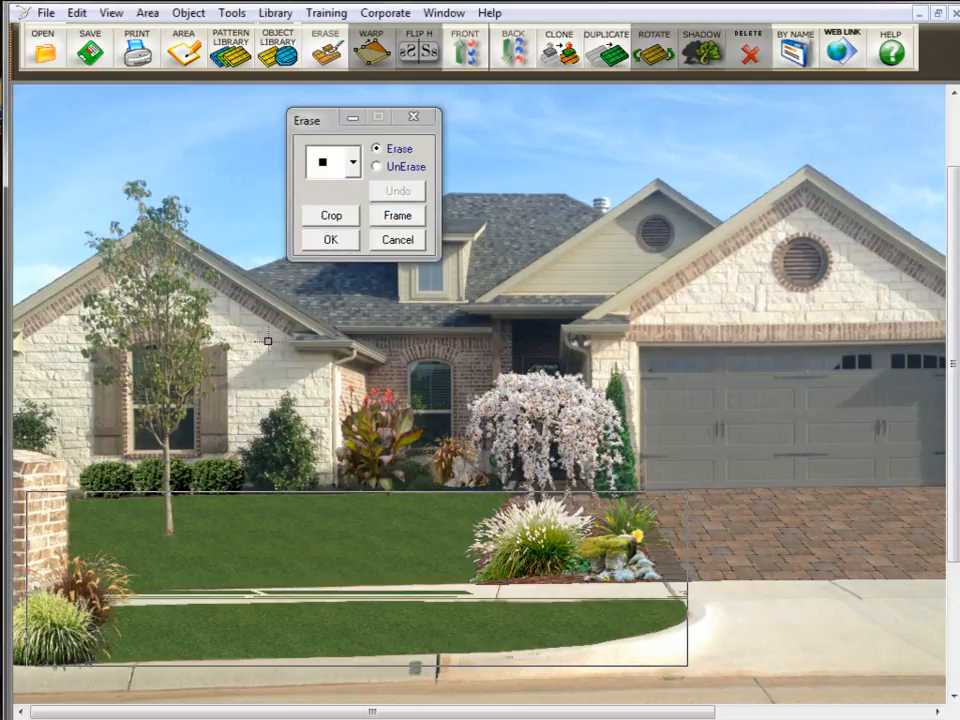
drag(191, 513, 466, 516)
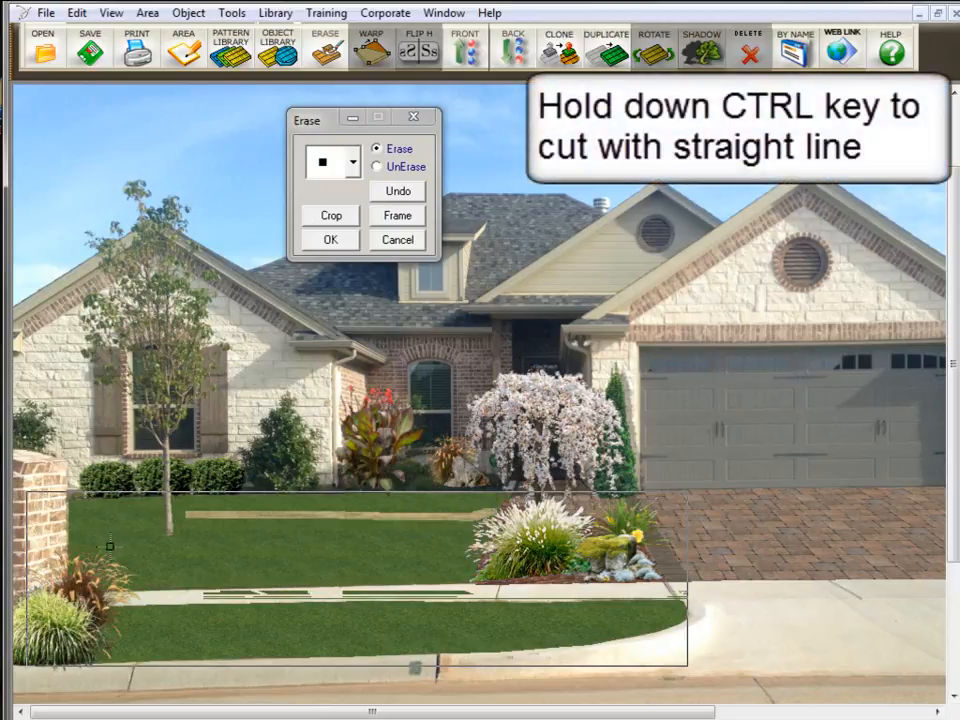
mouse_move(105, 546)
ctrl+mouse_down()
mouse_move(458, 560)
mouse_move(470, 546)
ctrl+mouse_up()
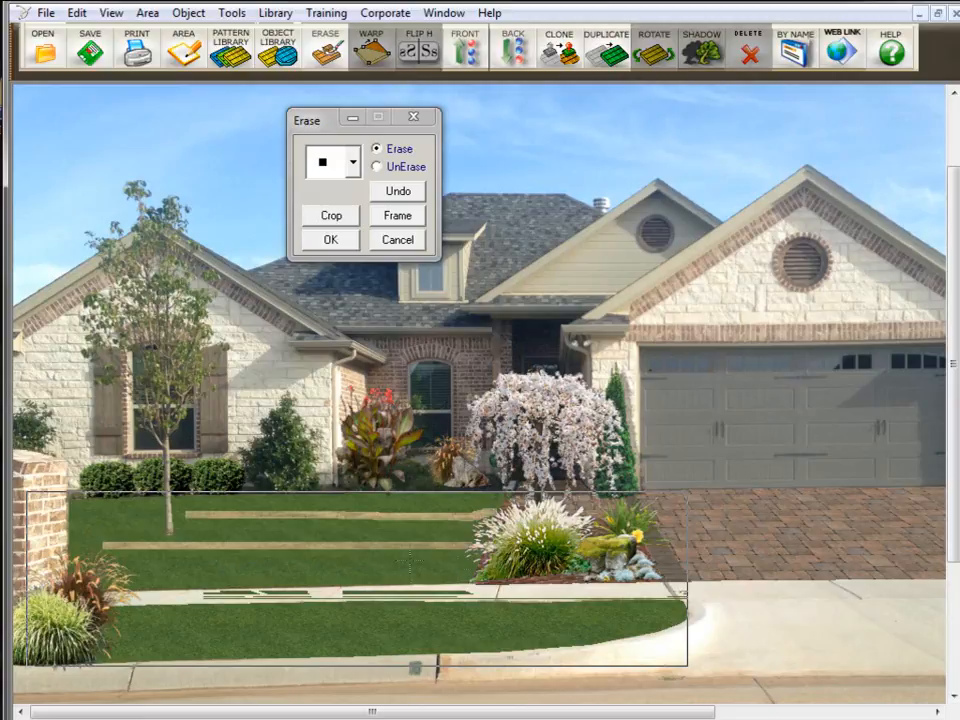
ctrl+drag(232, 565, 395, 563)
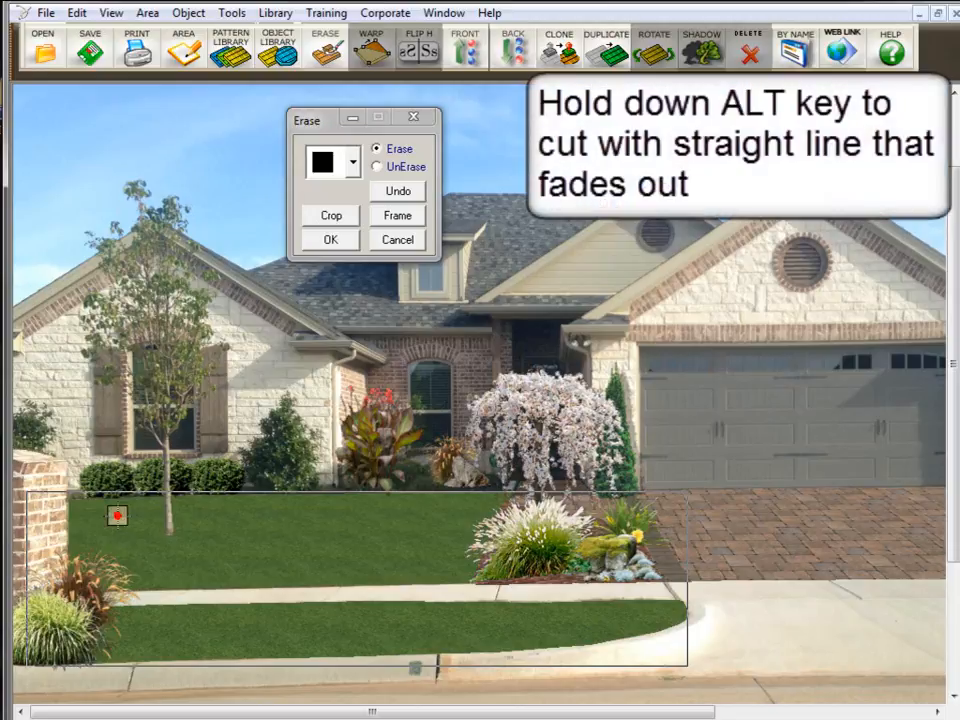
Step: Try two straight strips that fade out across the front lawn in opposite directions, and undo both cuts
alt+drag(117, 515, 465, 511)
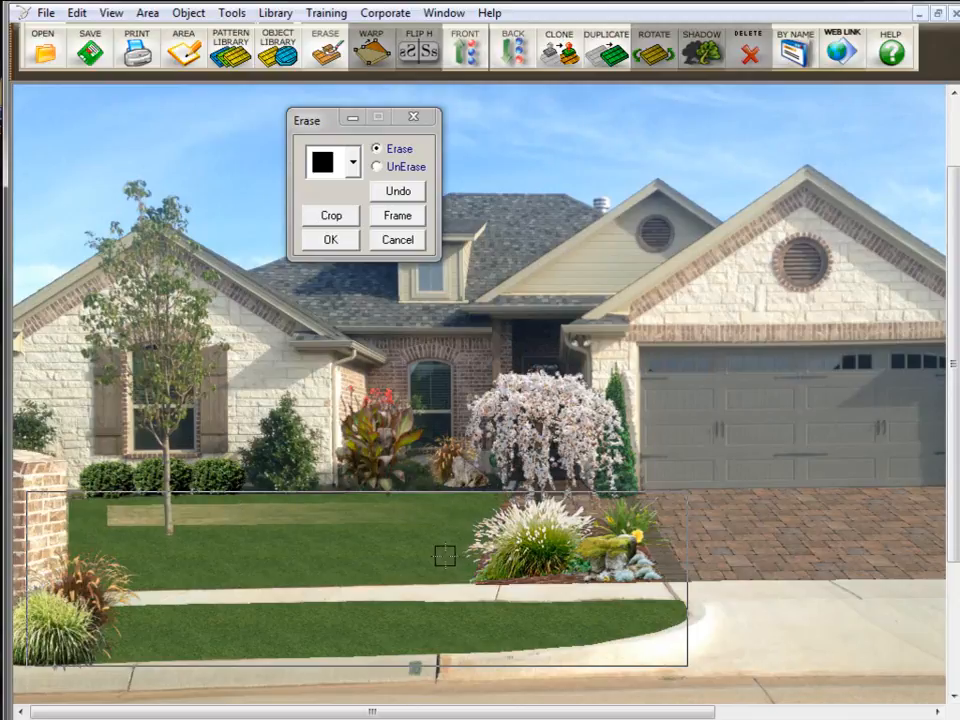
drag(443, 557, 126, 557)
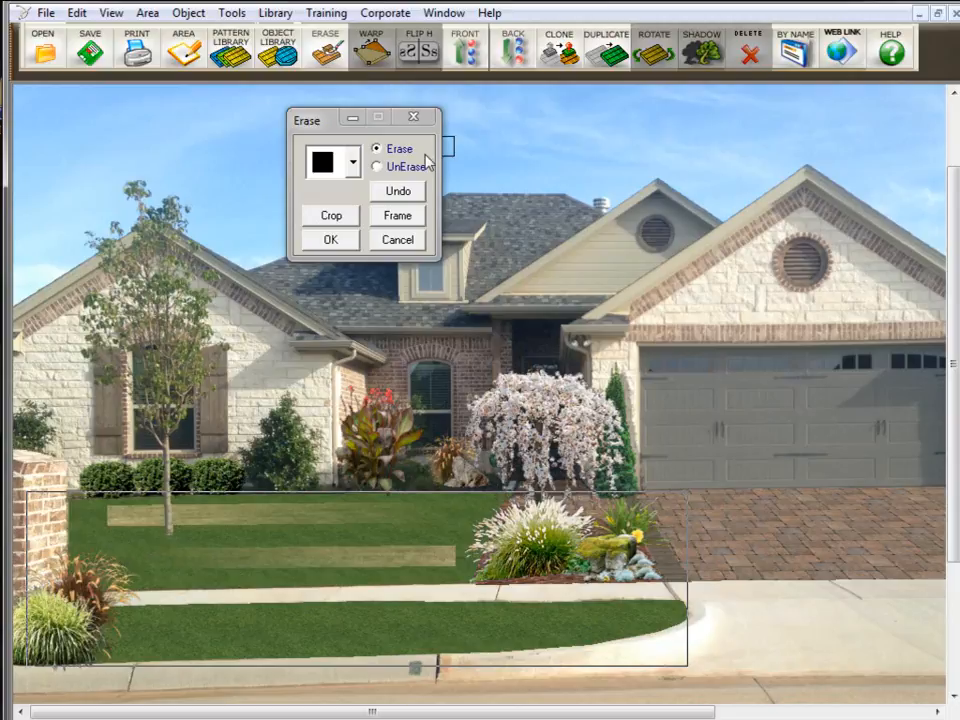
click(398, 192)
click(398, 192)
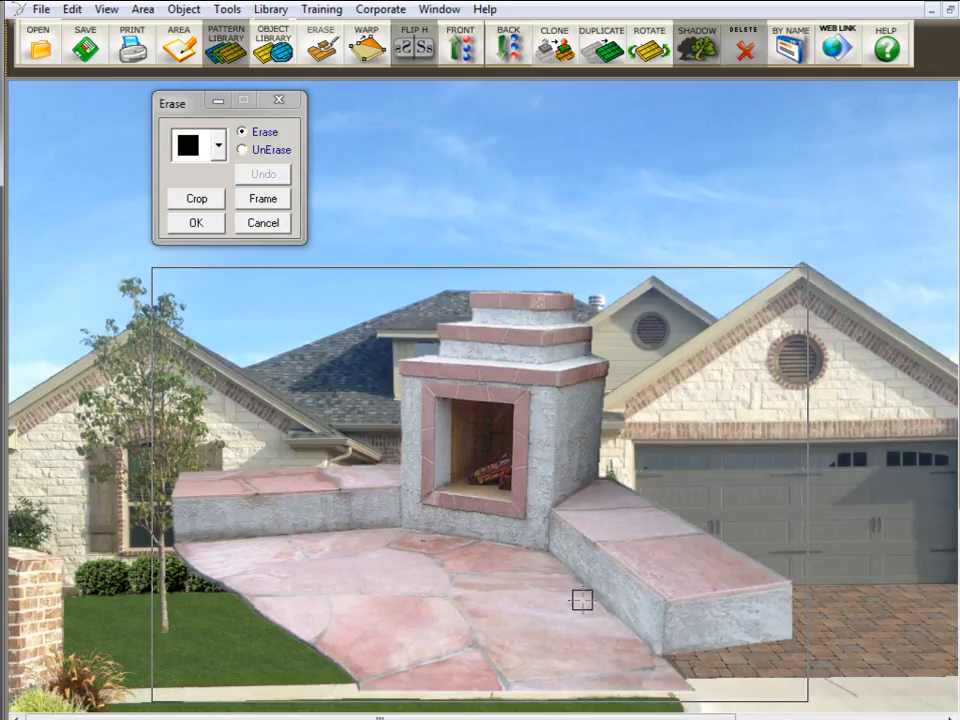
Step: Try cropping the fireplace object to its chimney and erasing the leftover bench edges on both sides, and undo it
click(204, 205)
drag(386, 566, 613, 283)
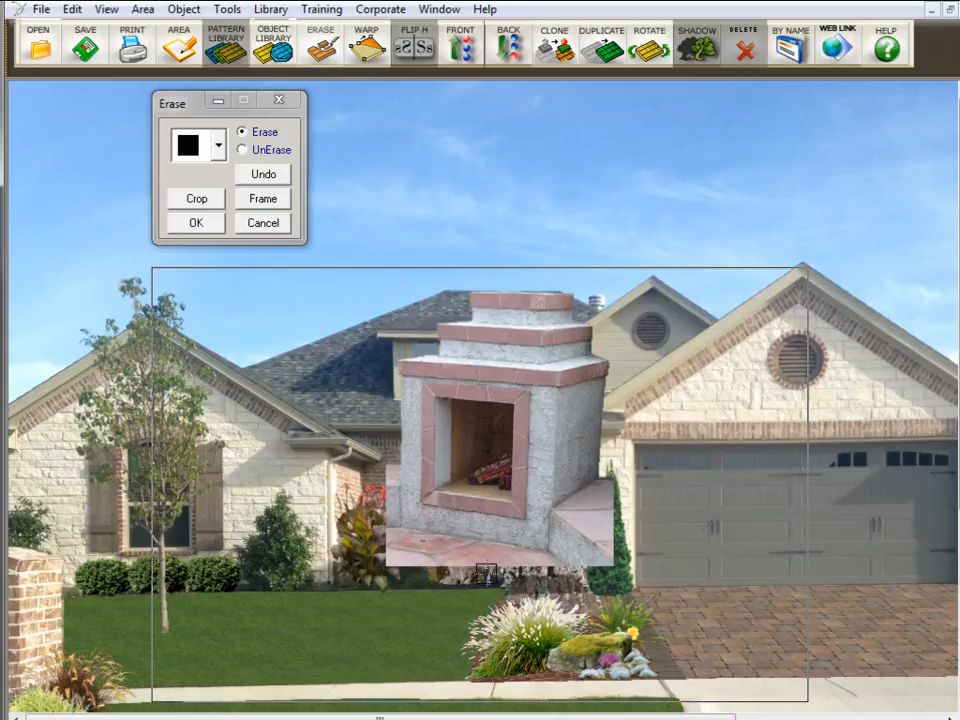
mouse_move(389, 453)
mouse_down()
mouse_move(388, 544)
mouse_move(537, 567)
mouse_move(375, 562)
mouse_up()
mouse_move(620, 476)
mouse_down()
mouse_move(573, 529)
mouse_move(569, 556)
mouse_move(624, 519)
mouse_move(596, 539)
mouse_up()
key(ctrl+z)
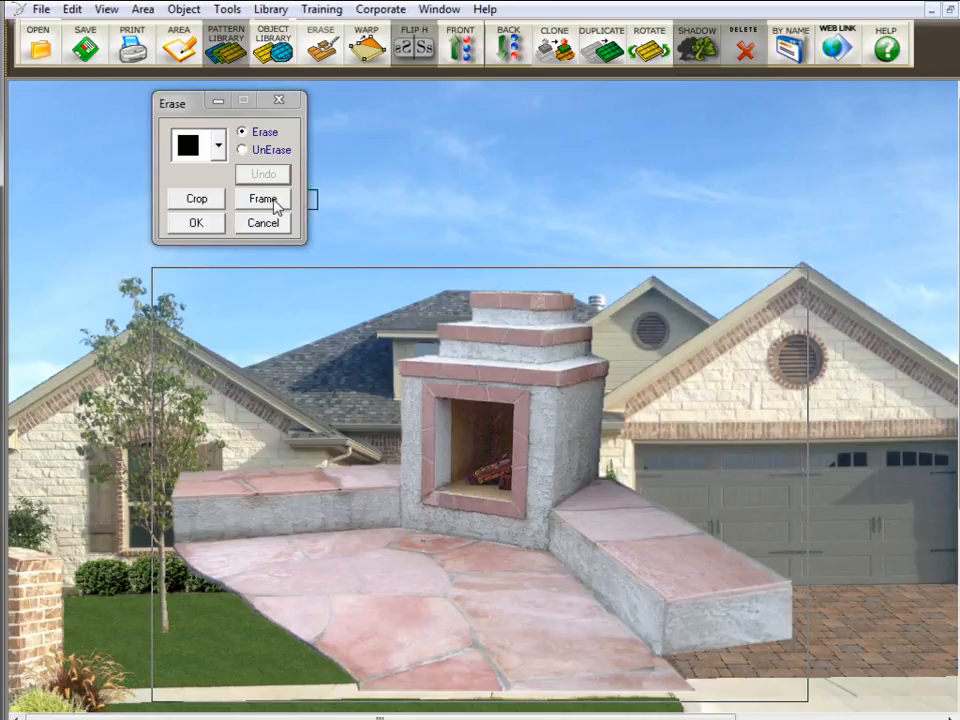
Step: Cut a rectangular hole out of the fireplace's firebox opening with the Frame option
click(207, 205)
click(266, 197)
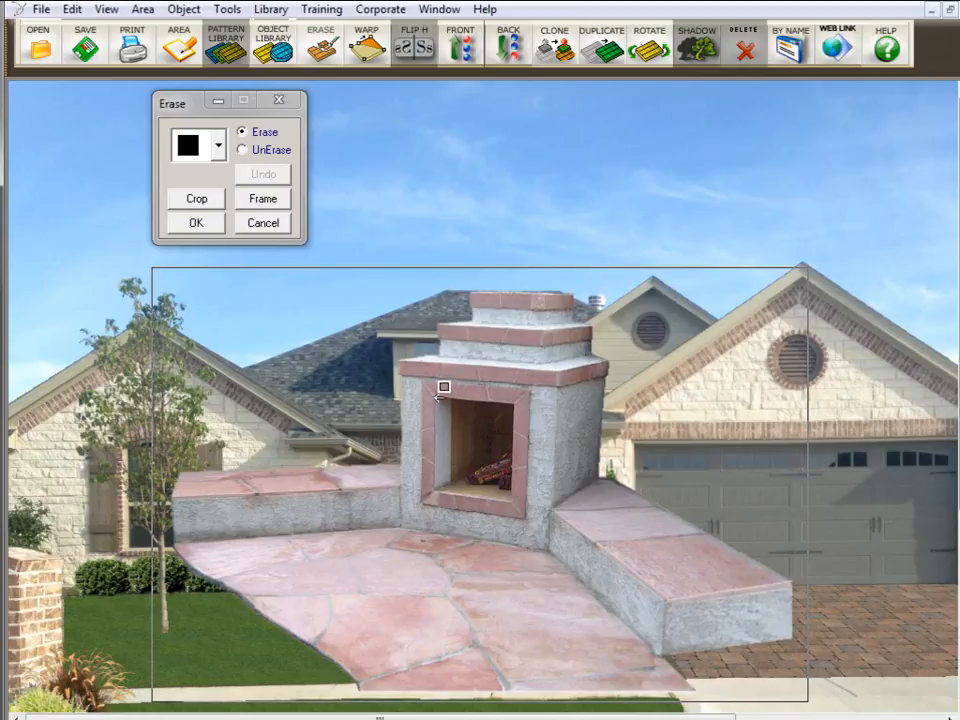
mouse_move(435, 401)
mouse_down()
mouse_move(512, 479)
mouse_move(511, 503)
mouse_move(516, 493)
mouse_up()
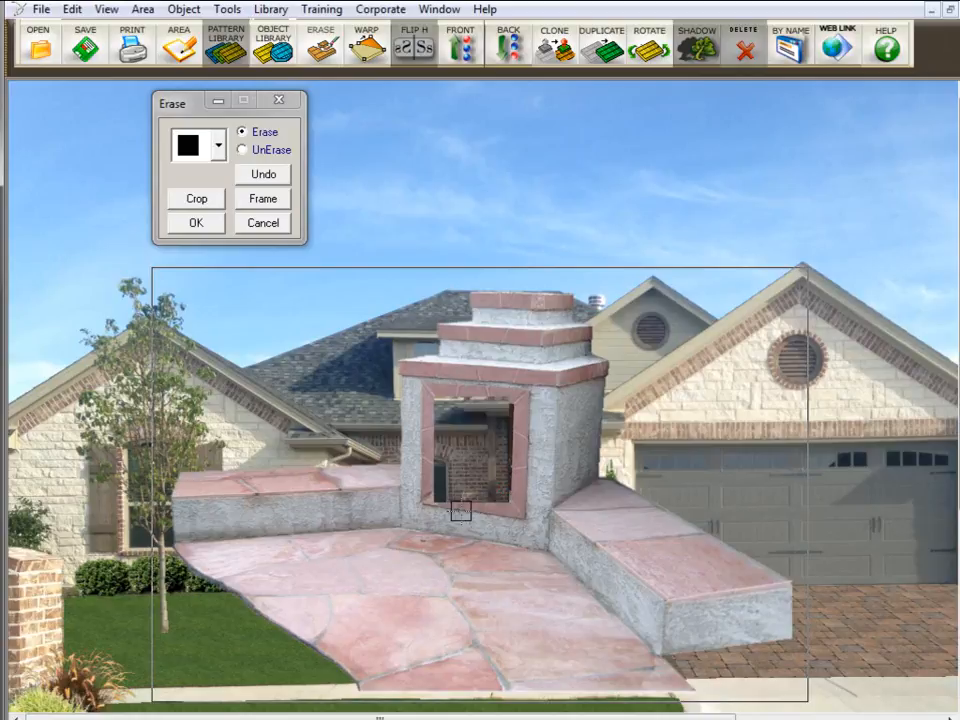